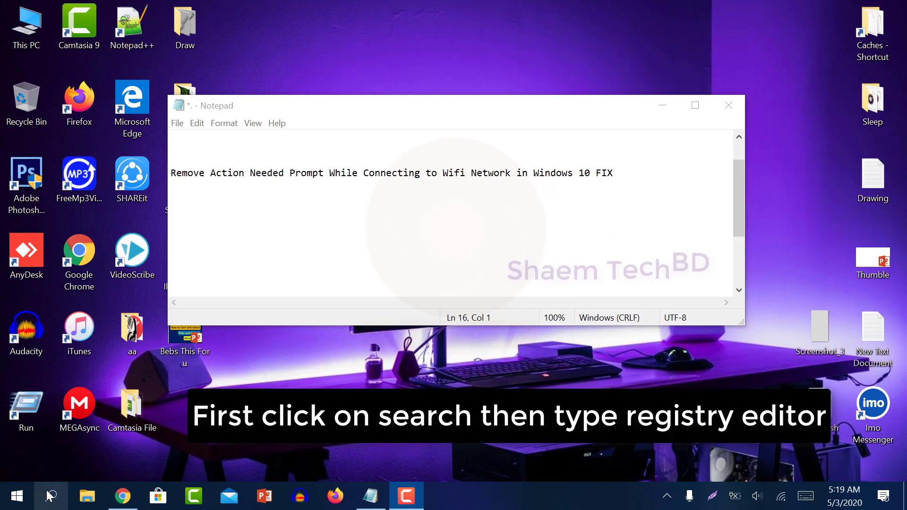
# - Search Windows for 'registry' and launch Registry Editor from the best match
pyautogui.click(51, 496)
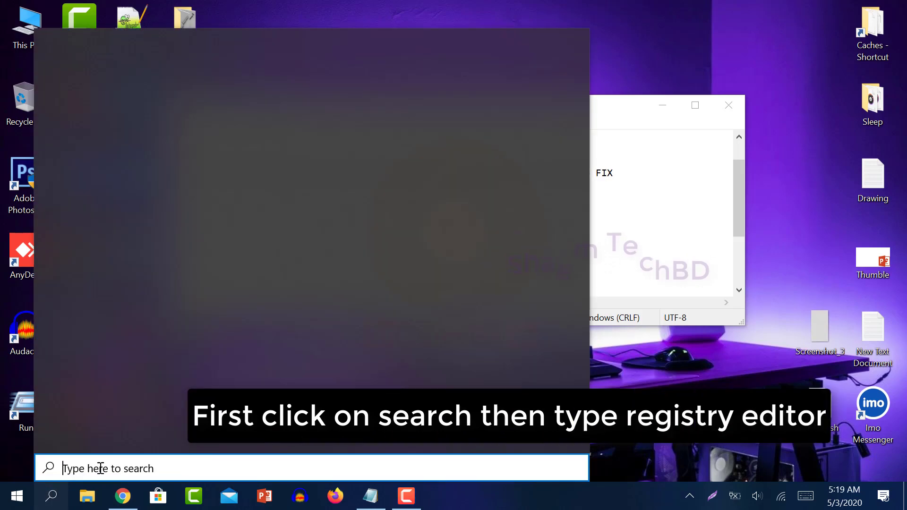
pyautogui.write('re')
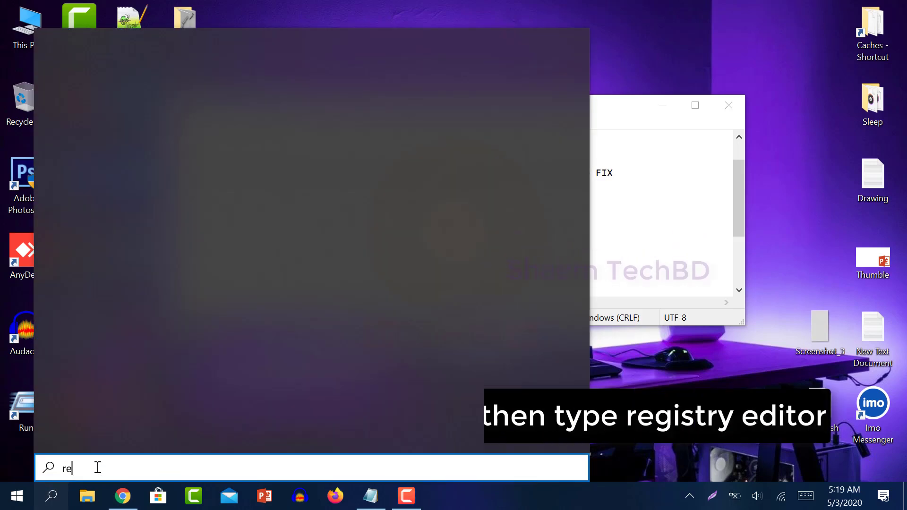
pyautogui.write('gistr')
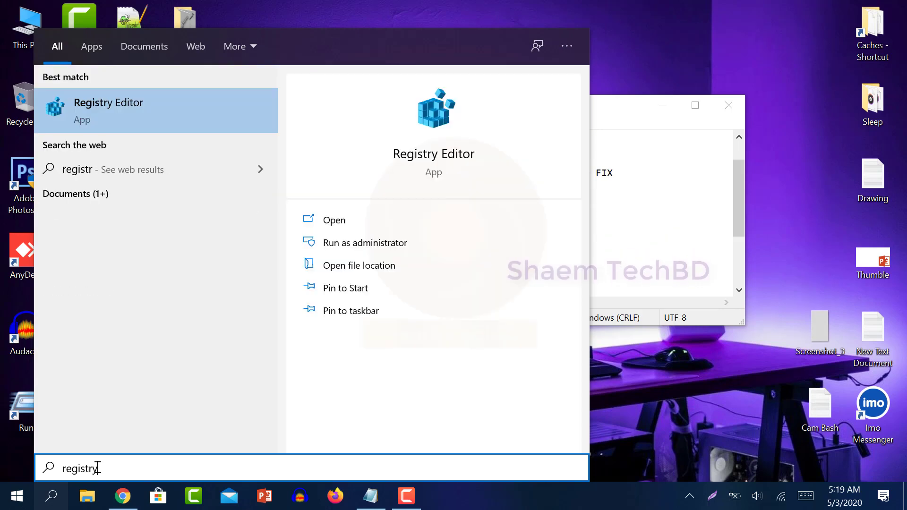
pyautogui.write('y')
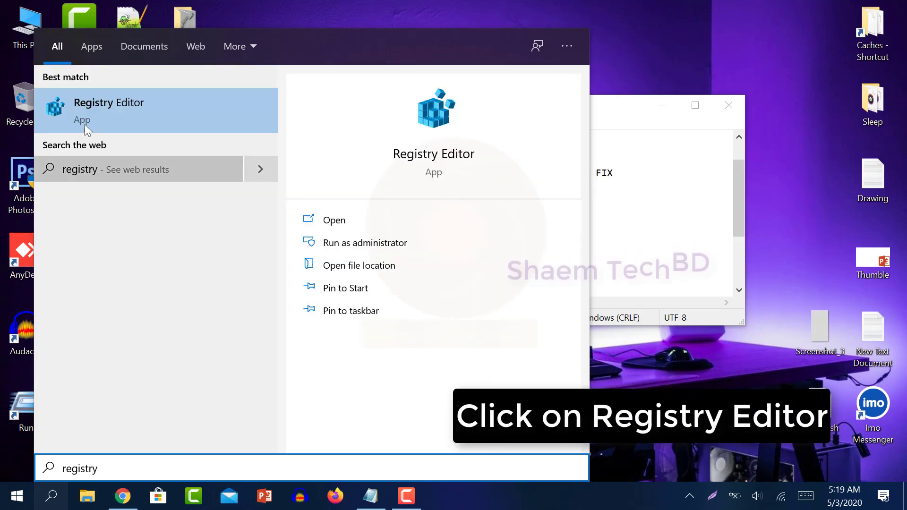
pyautogui.click(108, 114)
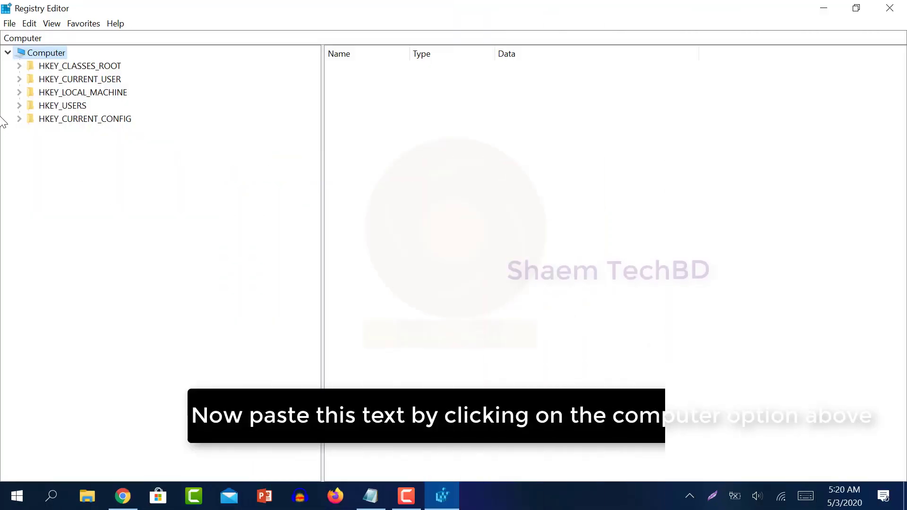
# - Replace the address bar path with HKEY_LOCAL_MACHINE\SOFTWARE\Policies\Microsoft\Windows\NetworkConnectivityStatusIndicator and go there
pyautogui.click(45, 38)
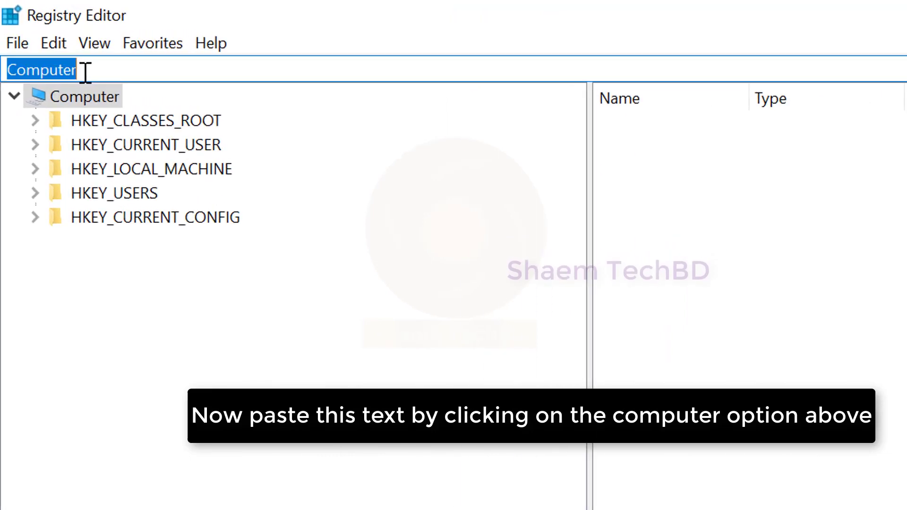
pyautogui.press('BackSpace')
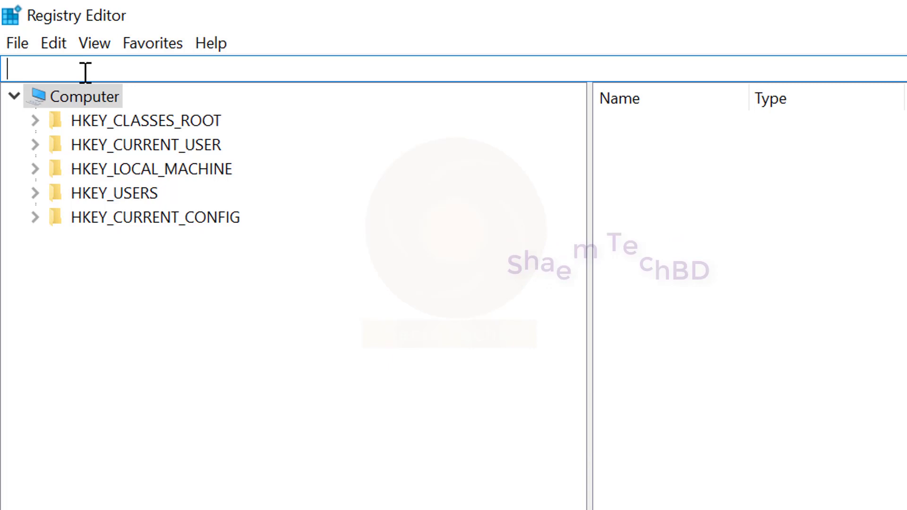
pyautogui.write('Computer\\HKEY_LOCAL_MACHINE\\SOFTWARE\\Policies\\Microsoft\\Windows\\NetworkConnectivityStatusIndicator')
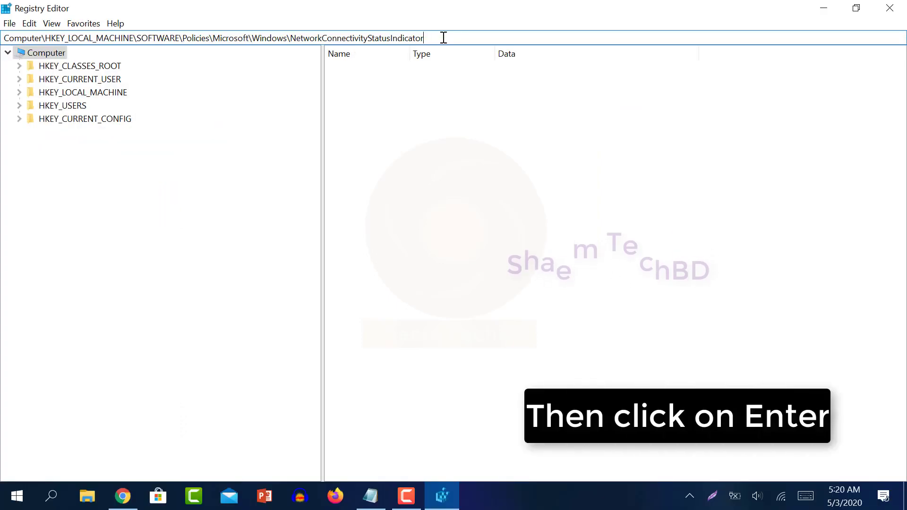
pyautogui.press('Return')
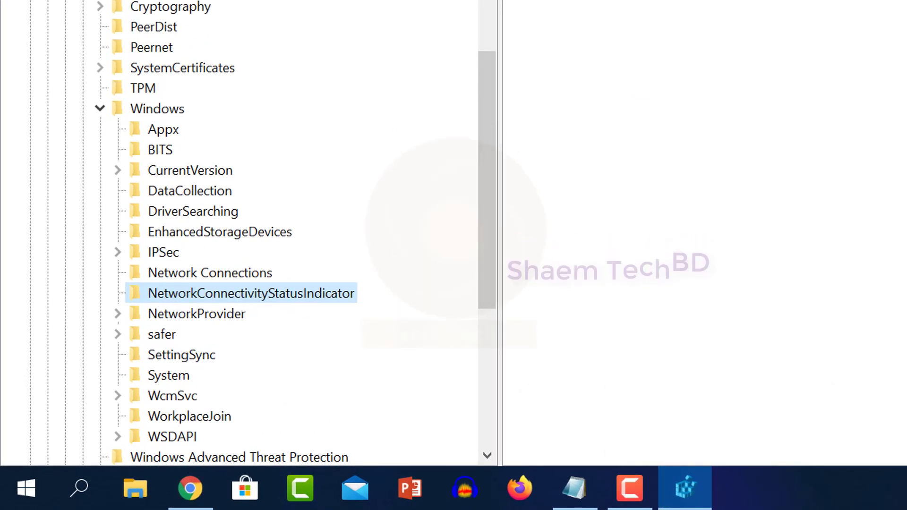
# - Create a new DWORD (32-bit) Value named NoActiveProbe in this key
pyautogui.rightClick(602, 166)
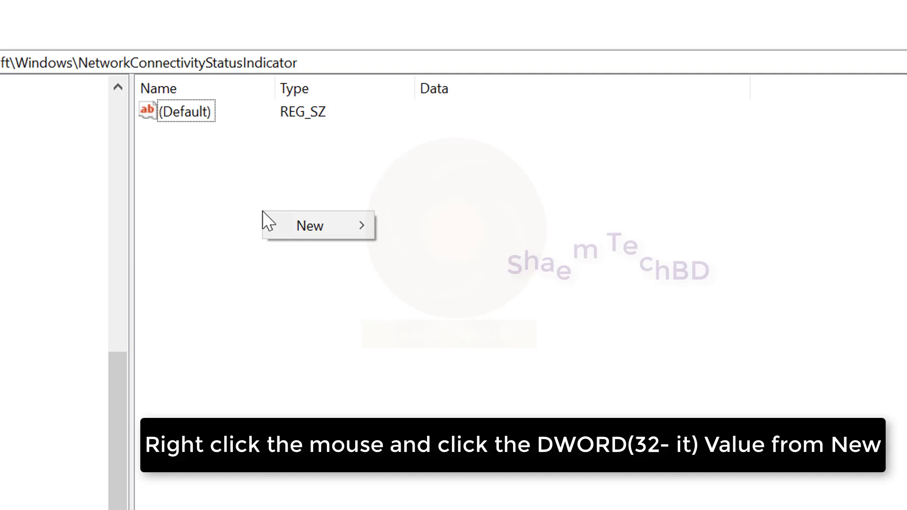
pyautogui.moveTo(284, 217)
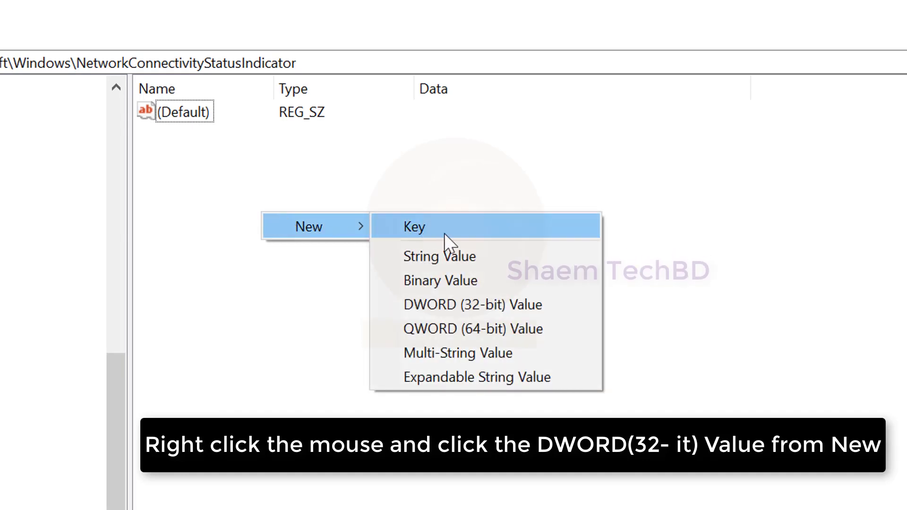
pyautogui.click(487, 305)
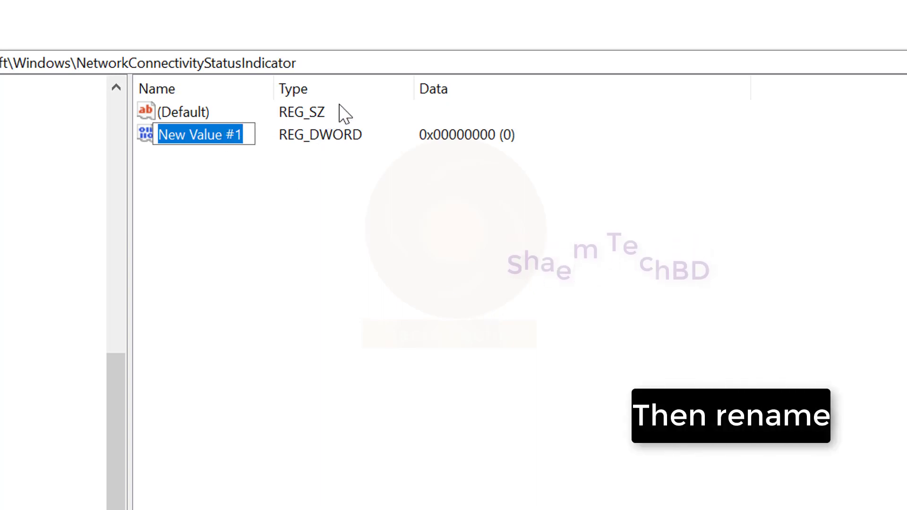
pyautogui.write('No')
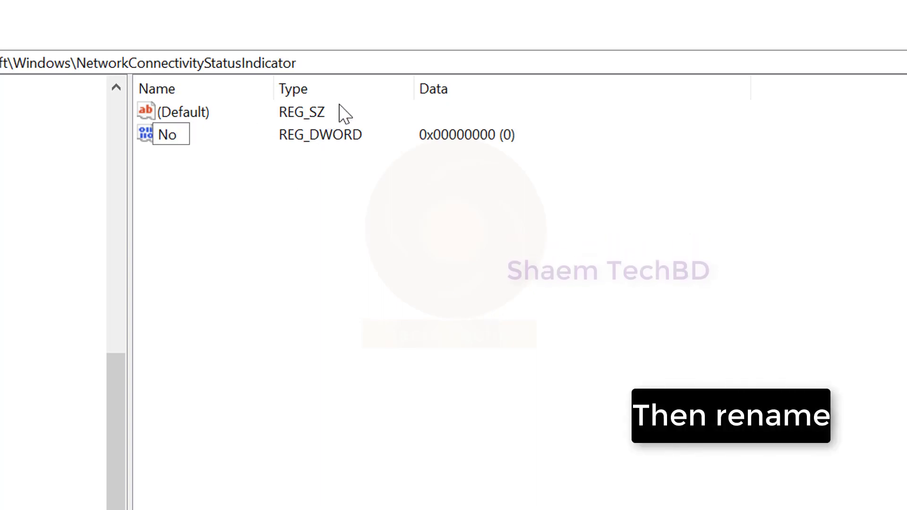
pyautogui.write('Active')
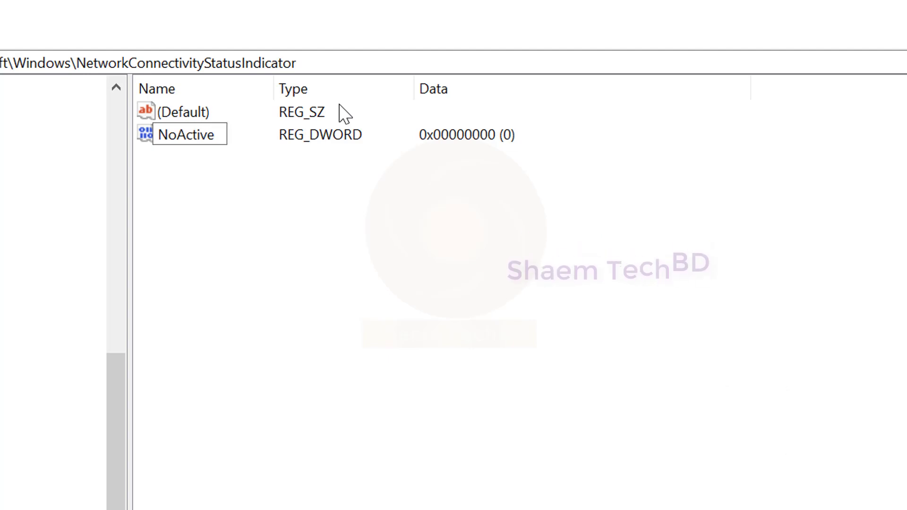
pyautogui.write('Probe')
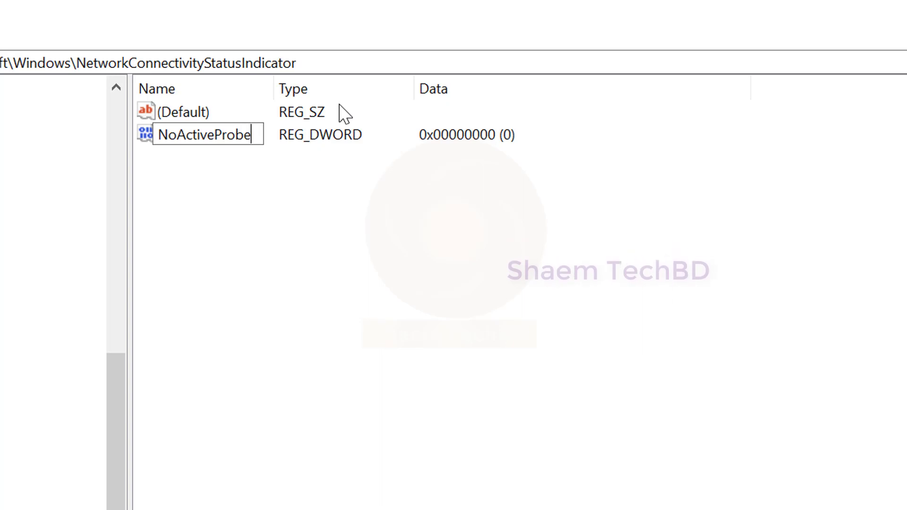
pyautogui.press('Return')
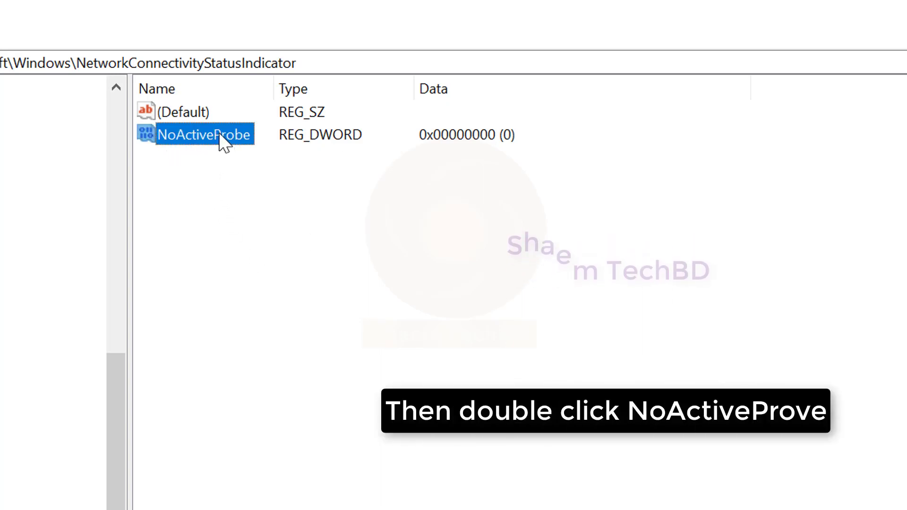
# - Change NoActiveProbe's value data from 0 to 1
pyautogui.doubleClick(221, 136)
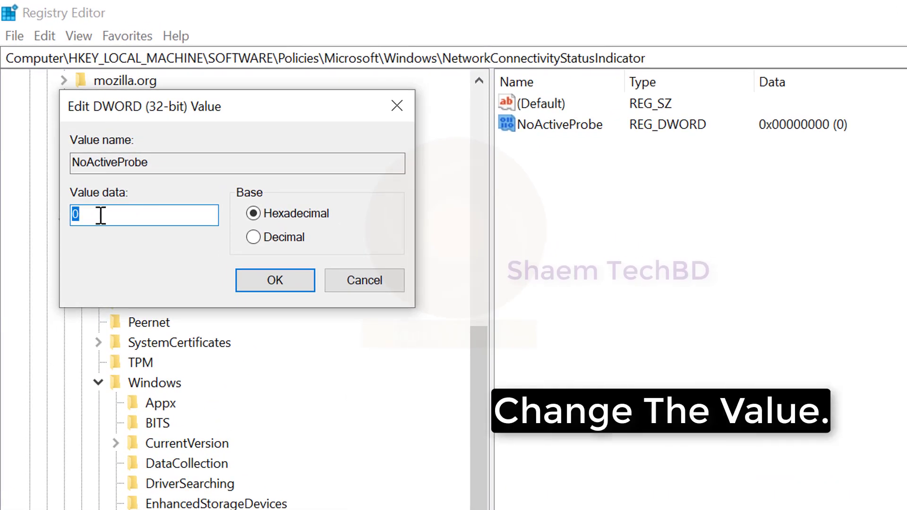
pyautogui.write('1')
pyautogui.click(260, 286)
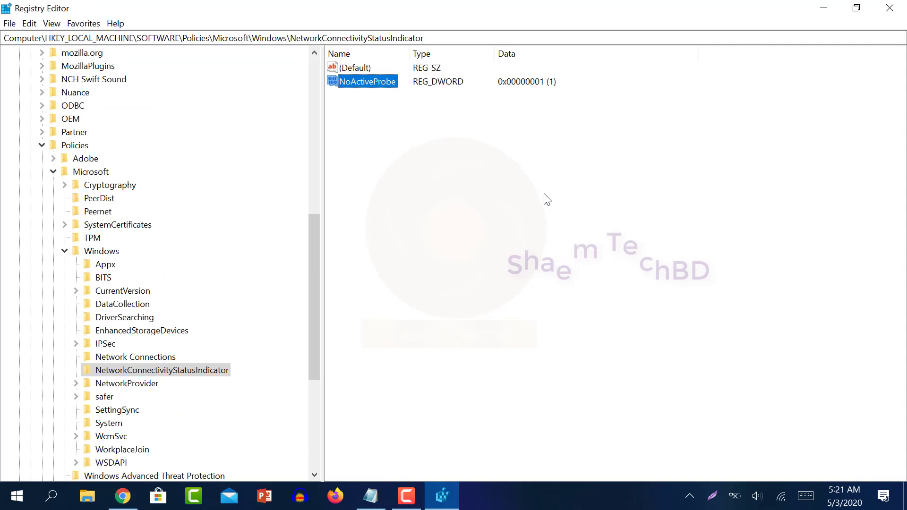
pyautogui.click(610, 187)
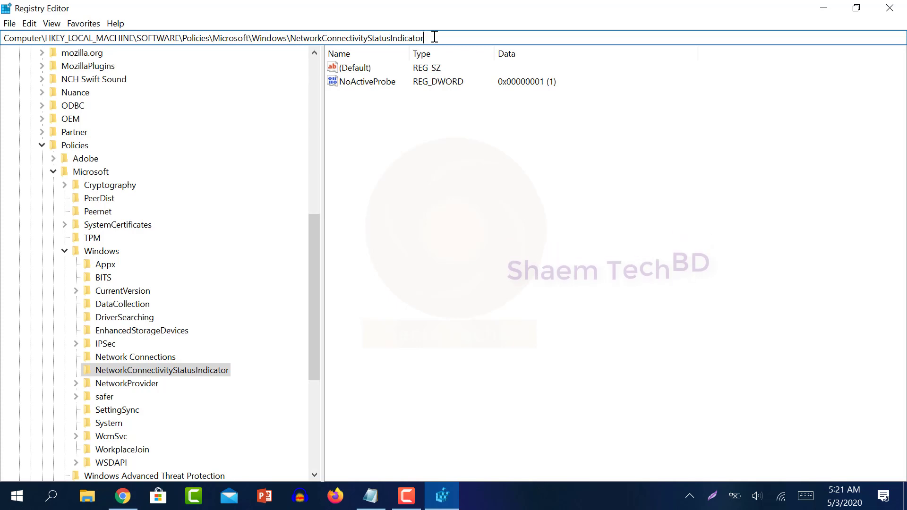
# - Paste the SYSTEM\CurrentControlSet\Services\NlaSvc\Parameters\Internet path into the address bar and go there
pyautogui.moveTo(433, 34); pyautogui.dragTo(1, 37)
pyautogui.press('BackSpace')
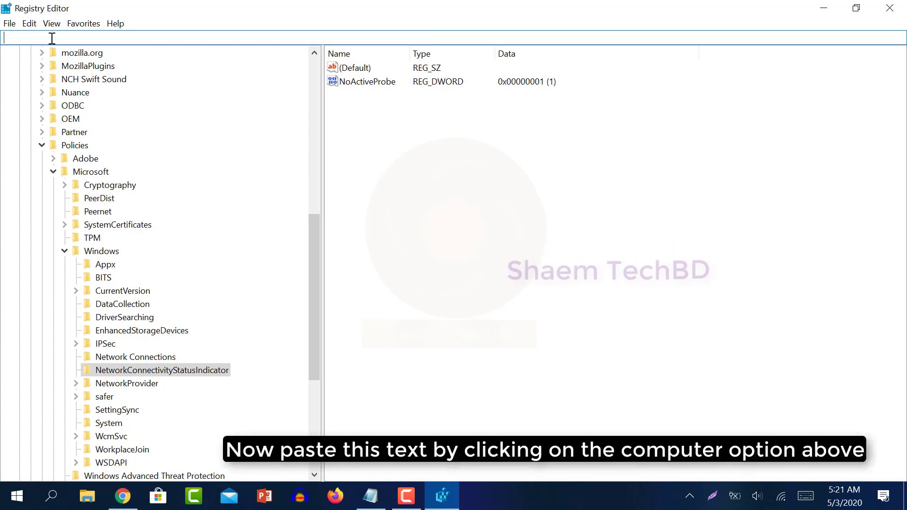
pyautogui.write('Computer\\HKEY_LOCAL_MACHINE\\SYSTEM\\CurrentControlSet\\Services\\NlaSvc\\Parameters\\Internet')
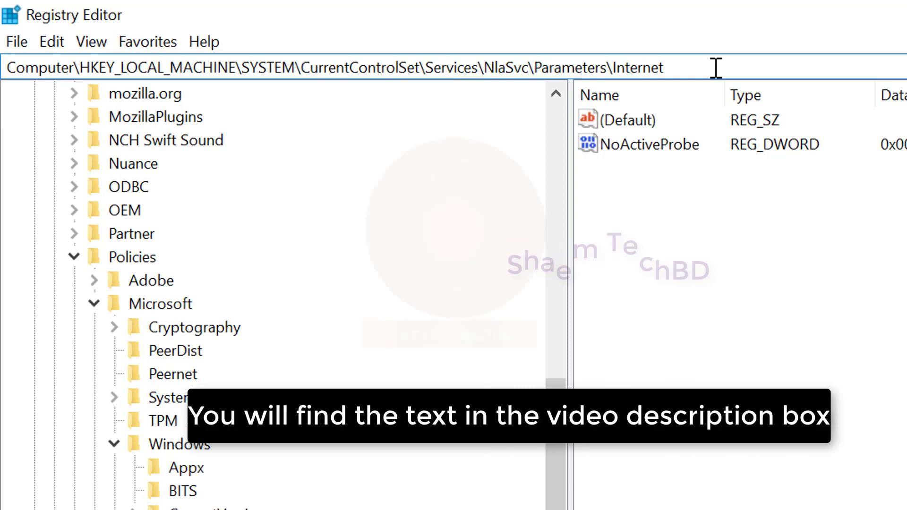
pyautogui.press('Return')
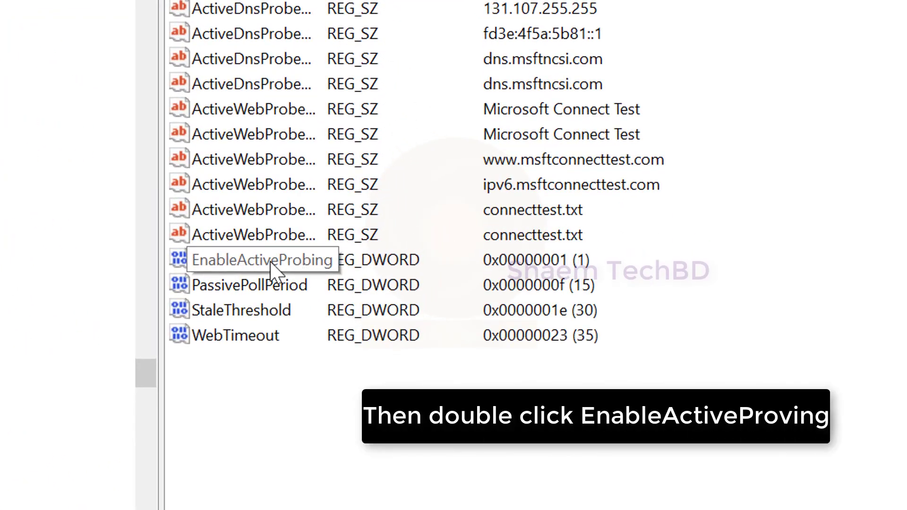
# - Change EnableActiveProbing's value data from 1 to 0
pyautogui.doubleClick(274, 266)
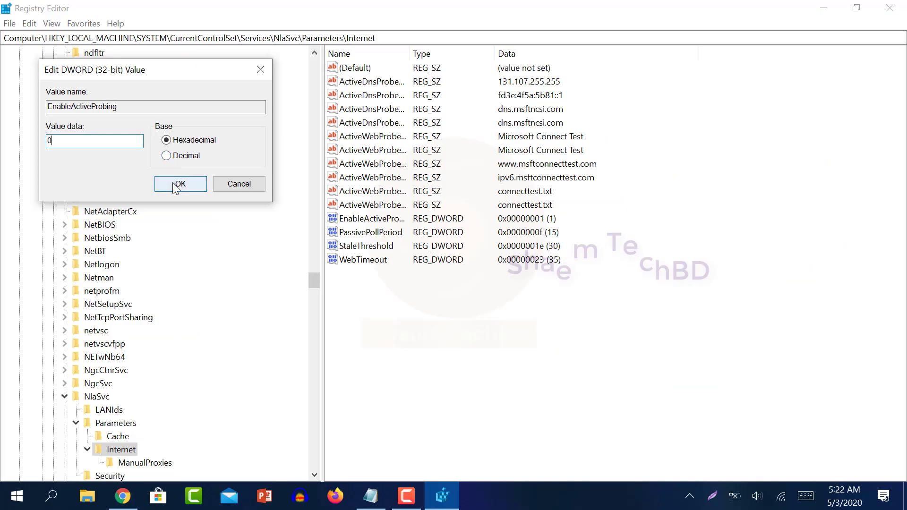
pyautogui.click(279, 284)
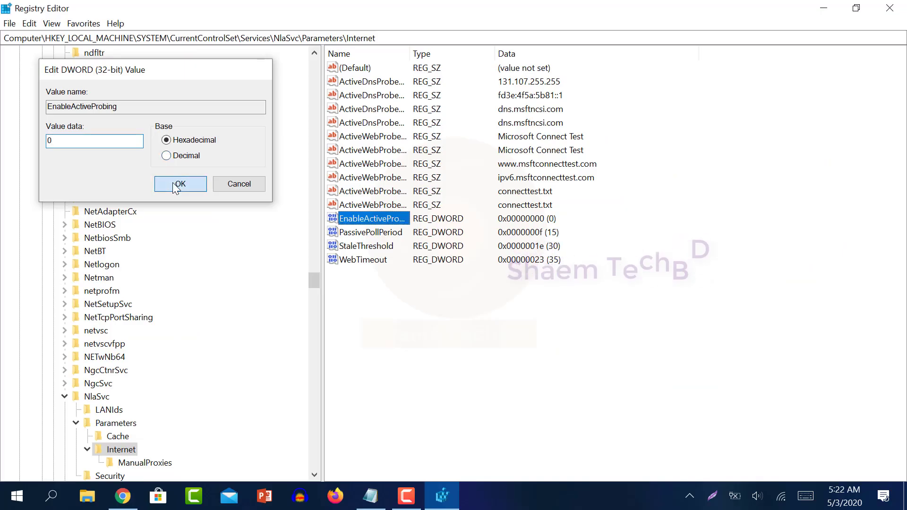
pyautogui.click(392, 322)
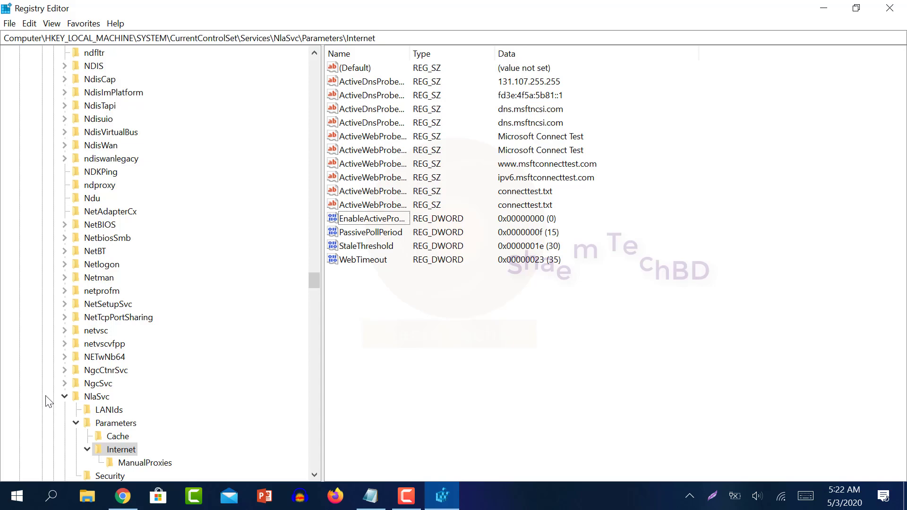
# - Collapse NlaSvc, SOFTWARE, Services, CurrentControlSet, SYSTEM and HKEY_LOCAL_MACHINE in the key tree
pyautogui.click(64, 396)
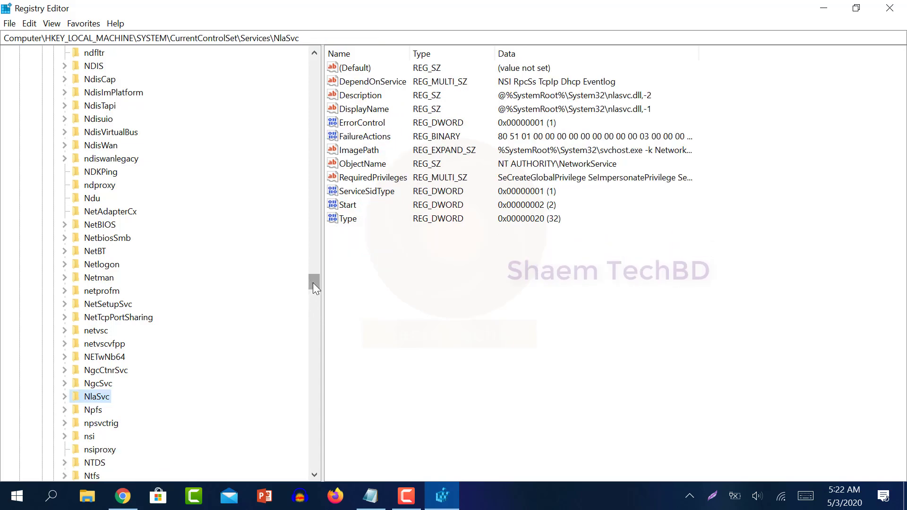
pyautogui.moveTo(313, 282); pyautogui.dragTo(348, 66)
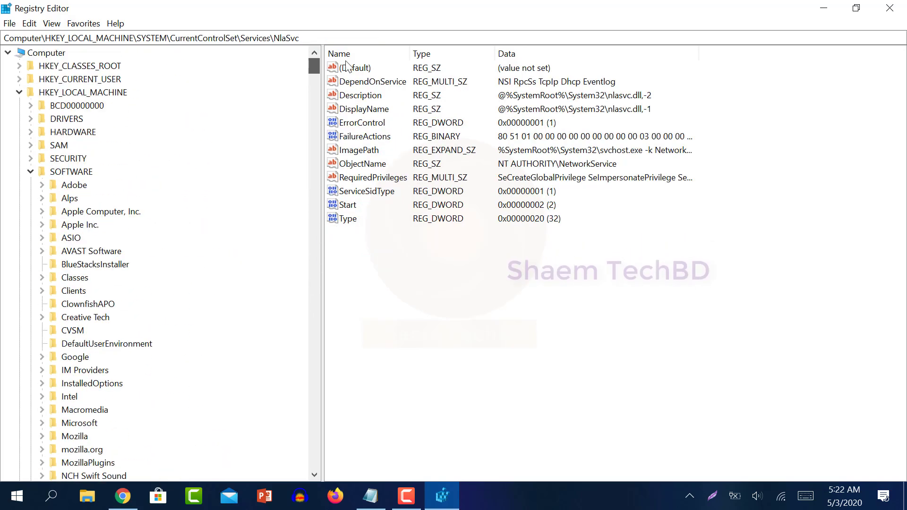
pyautogui.click(31, 172)
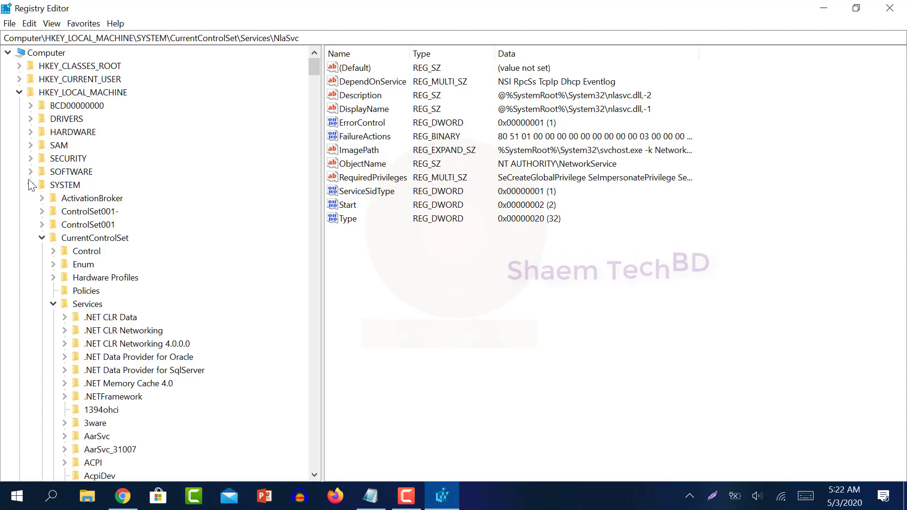
pyautogui.click(53, 305)
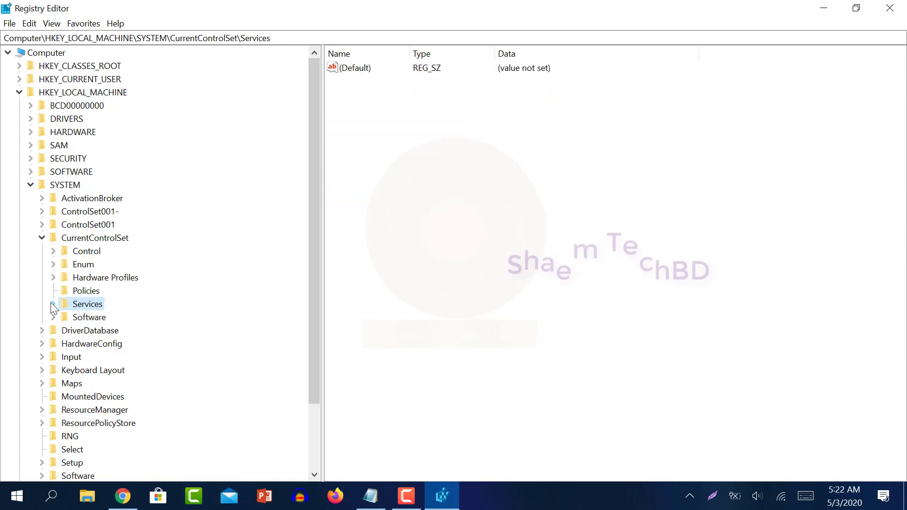
pyautogui.click(42, 238)
pyautogui.click(30, 184)
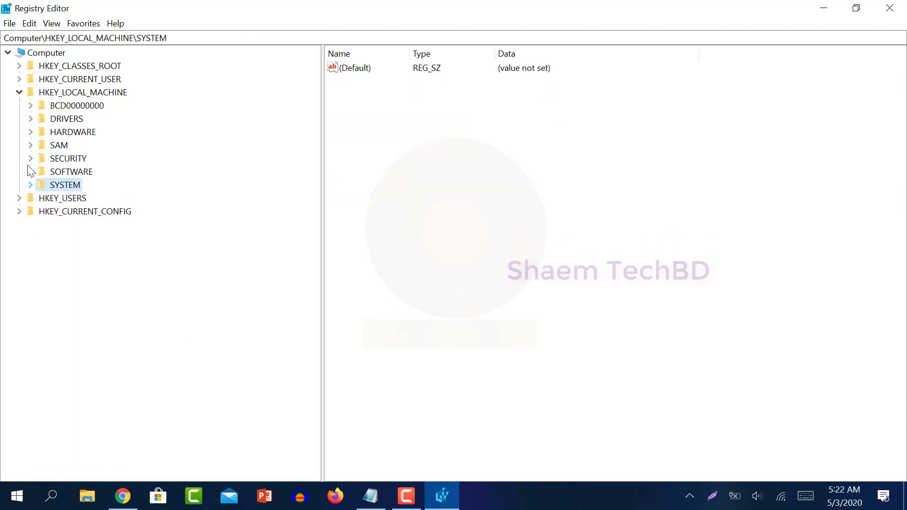
pyautogui.click(19, 92)
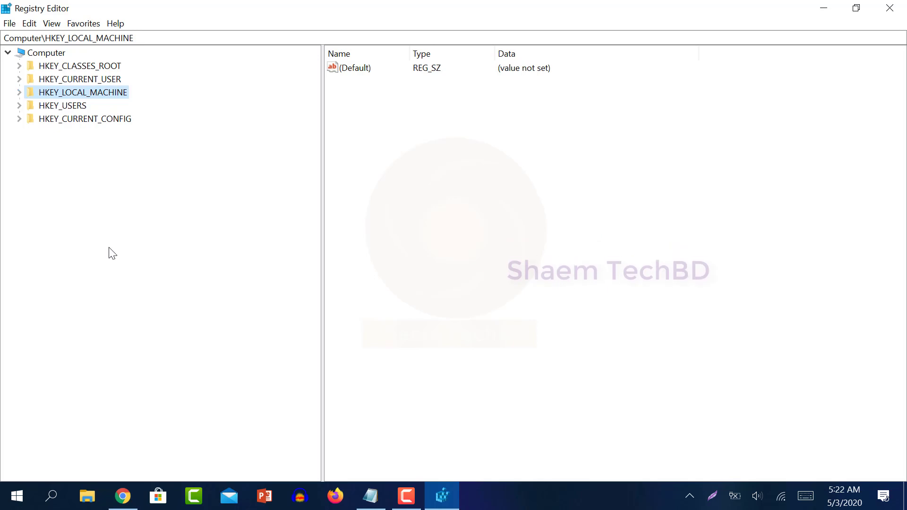
# - Minimise Registry Editor to reveal the Notepad notes on the desktop
pyautogui.click(824, 6)
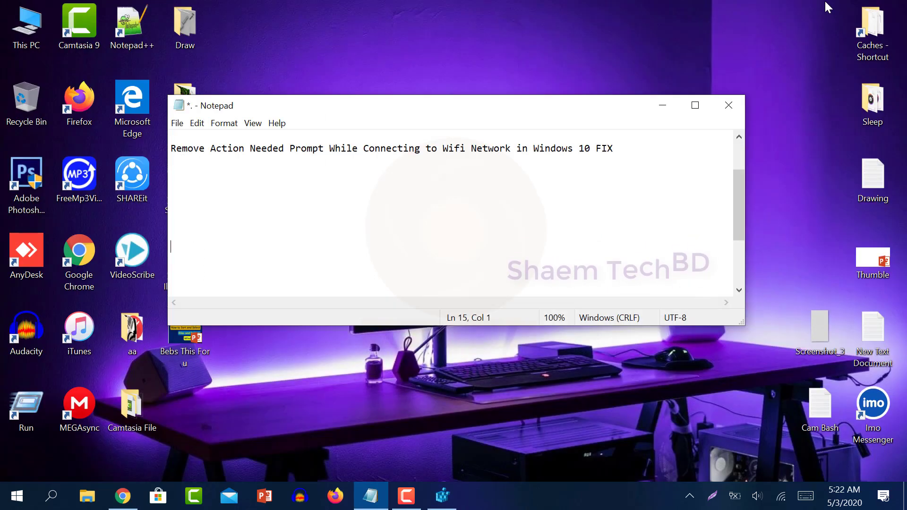